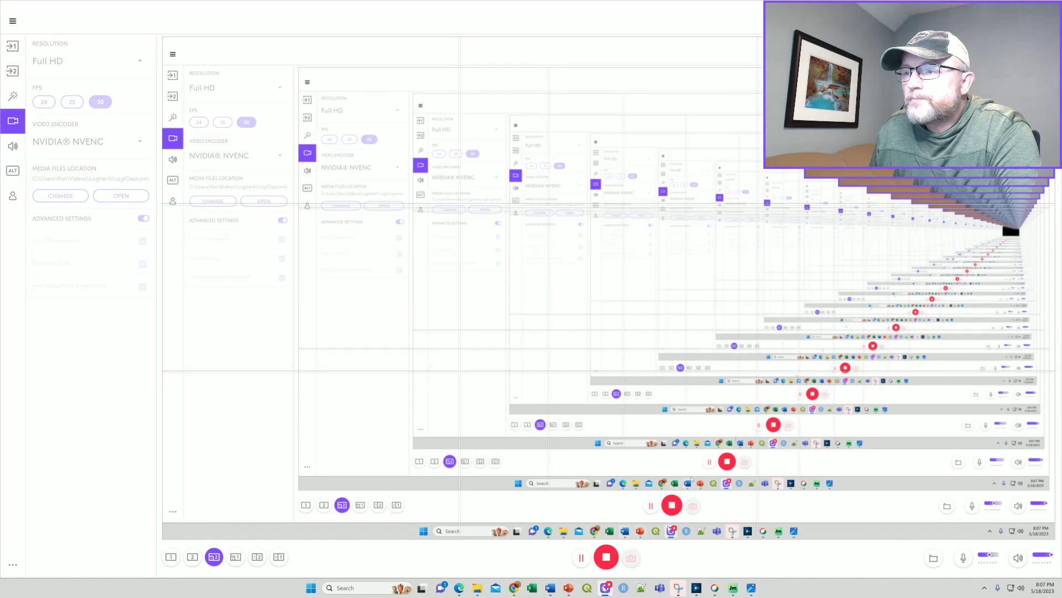
# Bring the finished JPEGmini Pro compression session forward, review it, then close JPEGmini Pro.
pyautogui.click(733, 588)
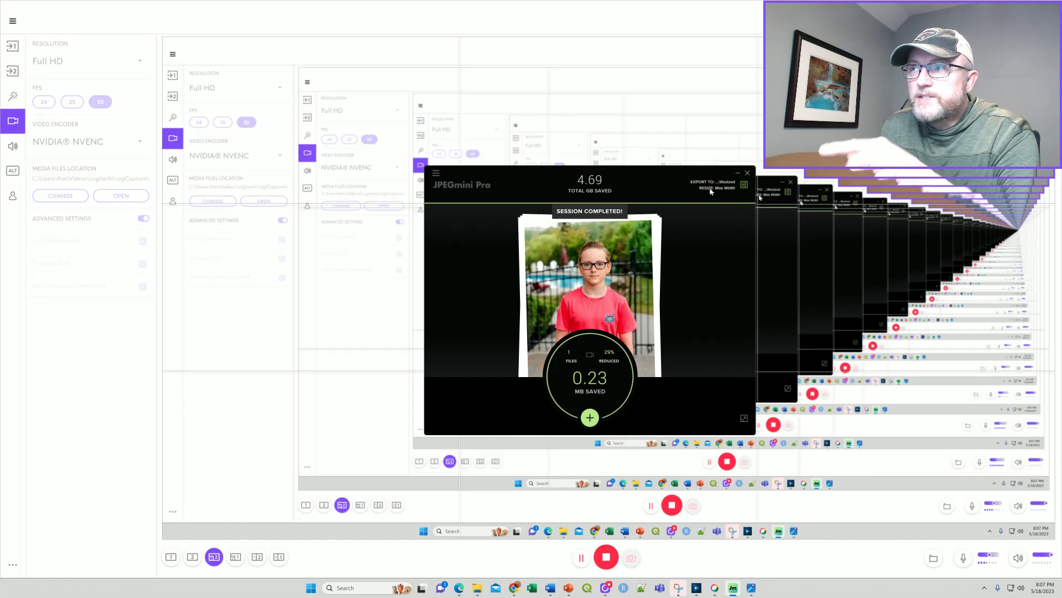
pyautogui.click(747, 174)
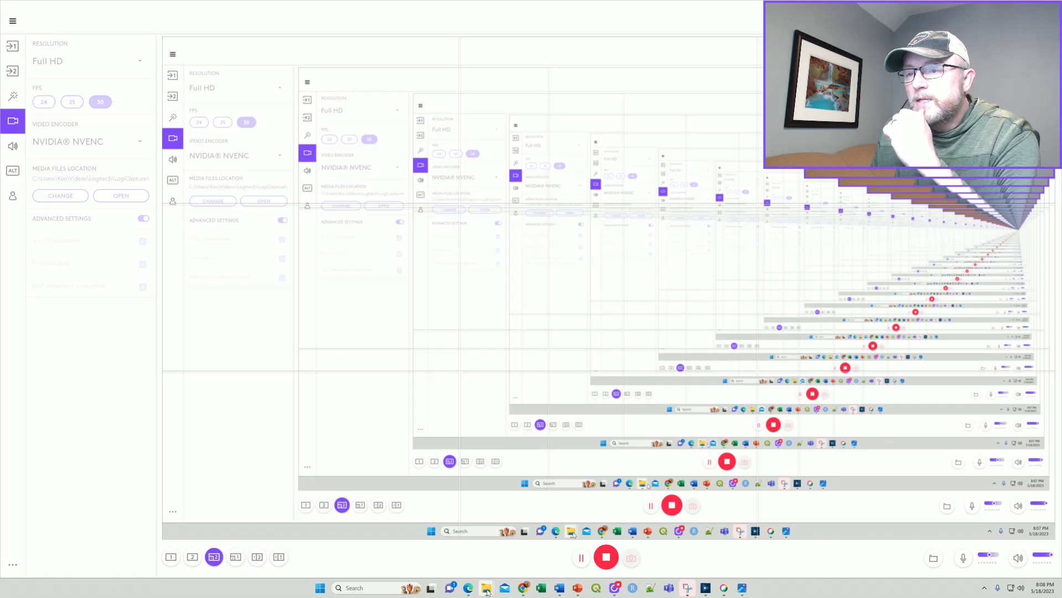
# Maximize the K:\Picture\2023 folder and check Jett_original.jpeg's details: 2568 x 3354 pixels at 72 dpi.
pyautogui.moveTo(487, 591)
pyautogui.click(531, 548)
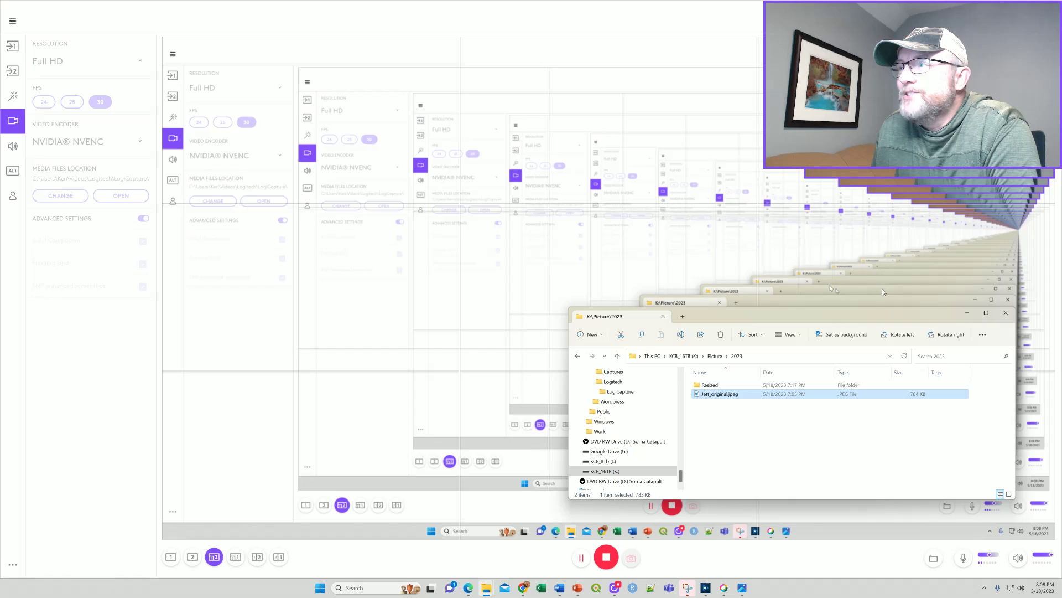
pyautogui.click(986, 313)
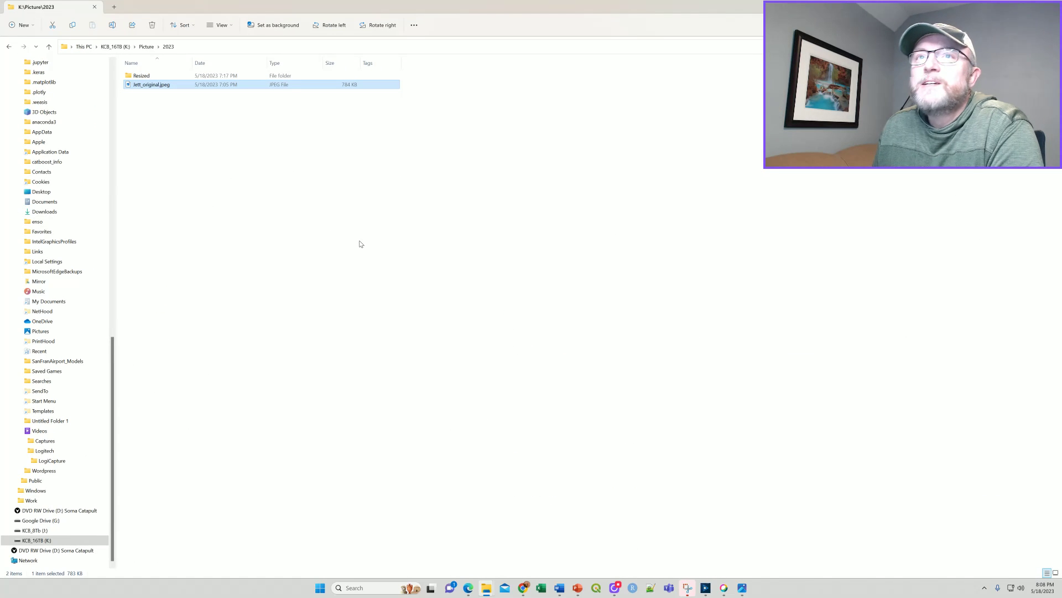
pyautogui.rightClick(147, 86)
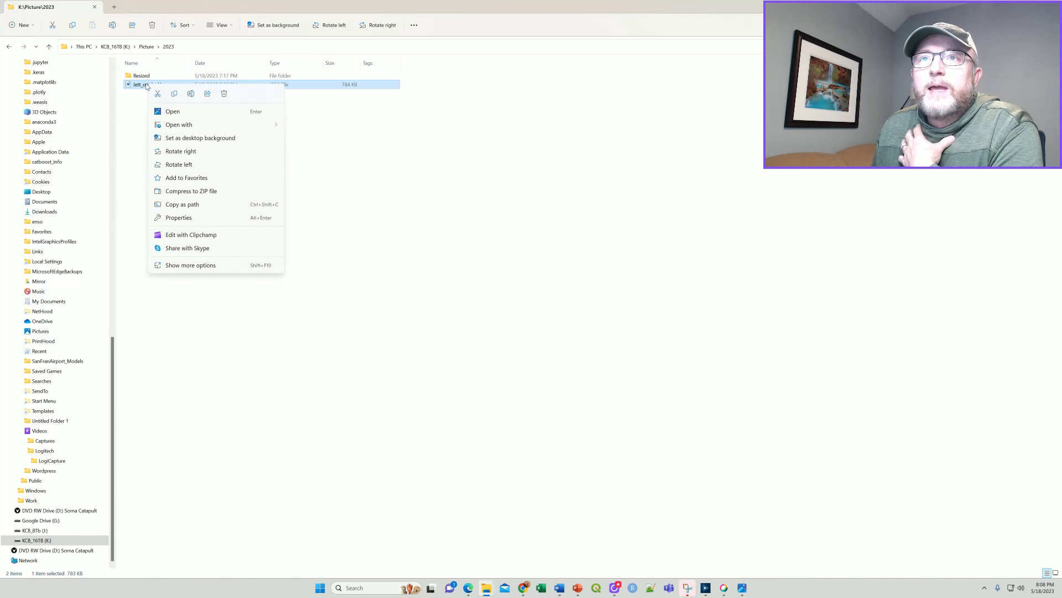
pyautogui.click(177, 218)
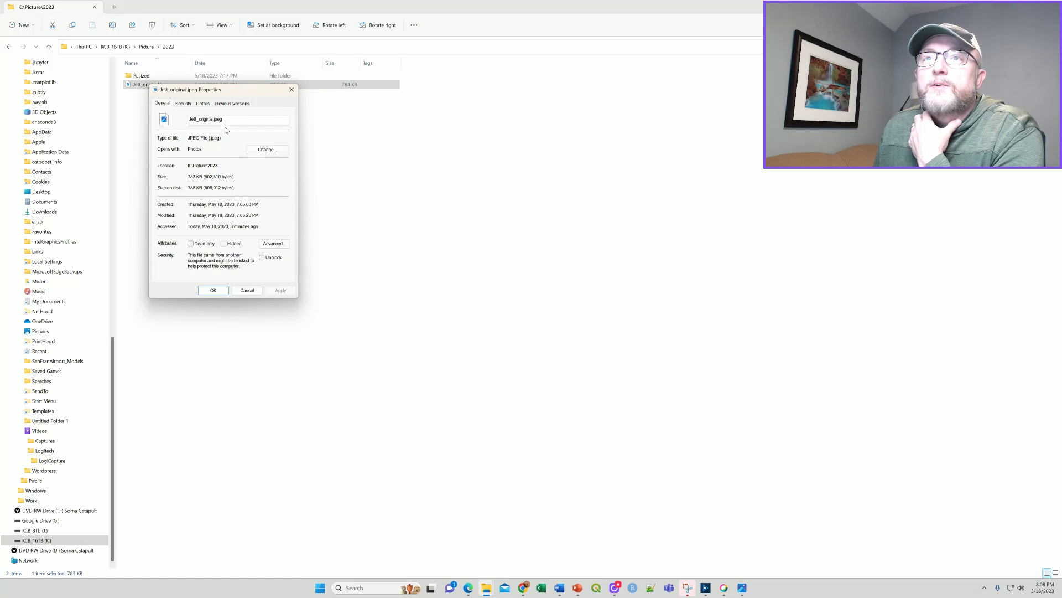
pyautogui.click(203, 104)
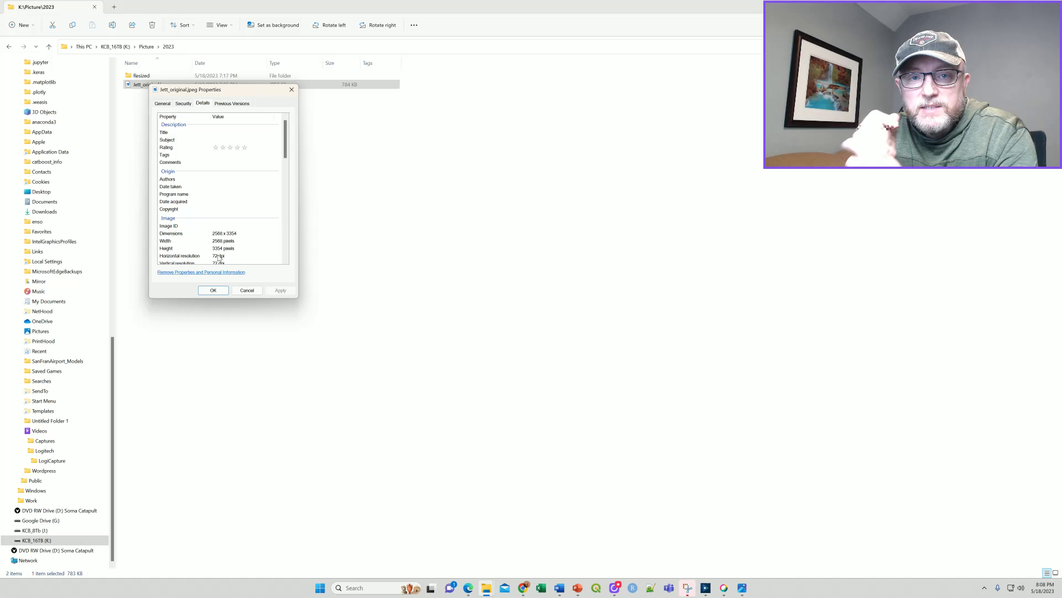
pyautogui.click(211, 291)
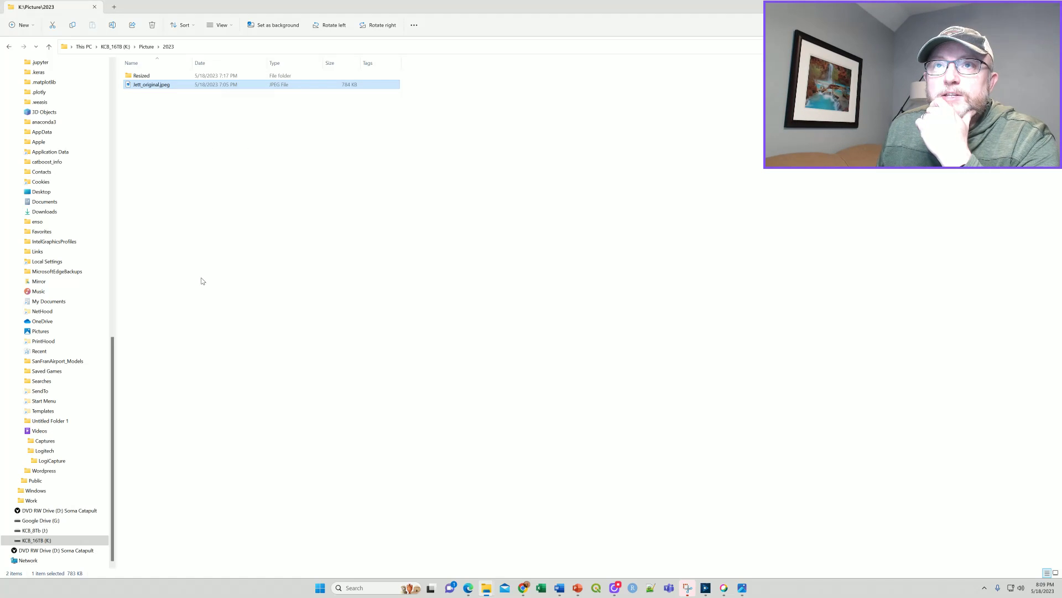
pyautogui.rightClick(166, 87)
pyautogui.click(212, 219)
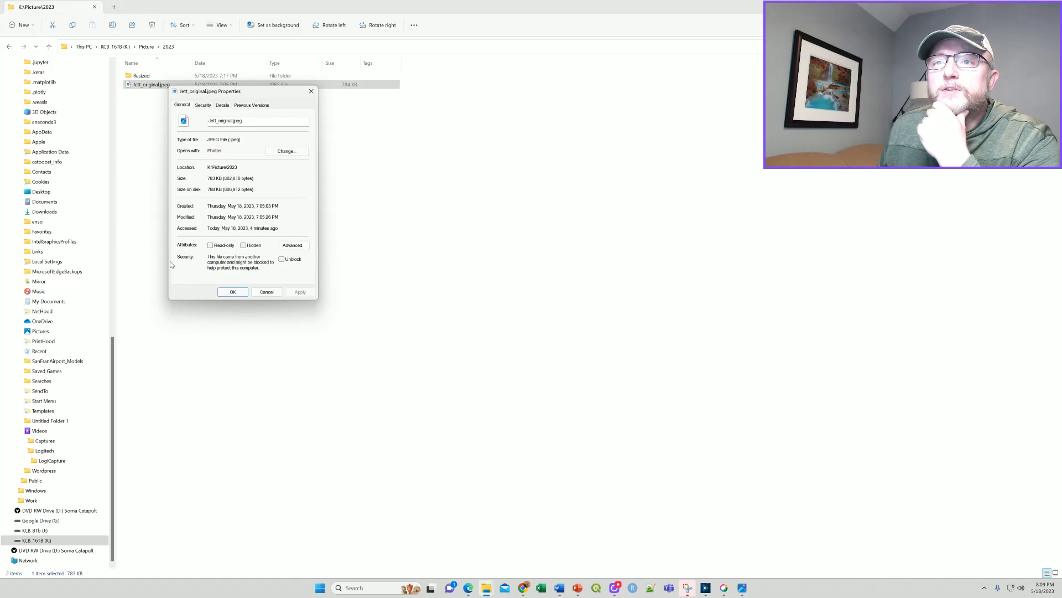
pyautogui.click(255, 293)
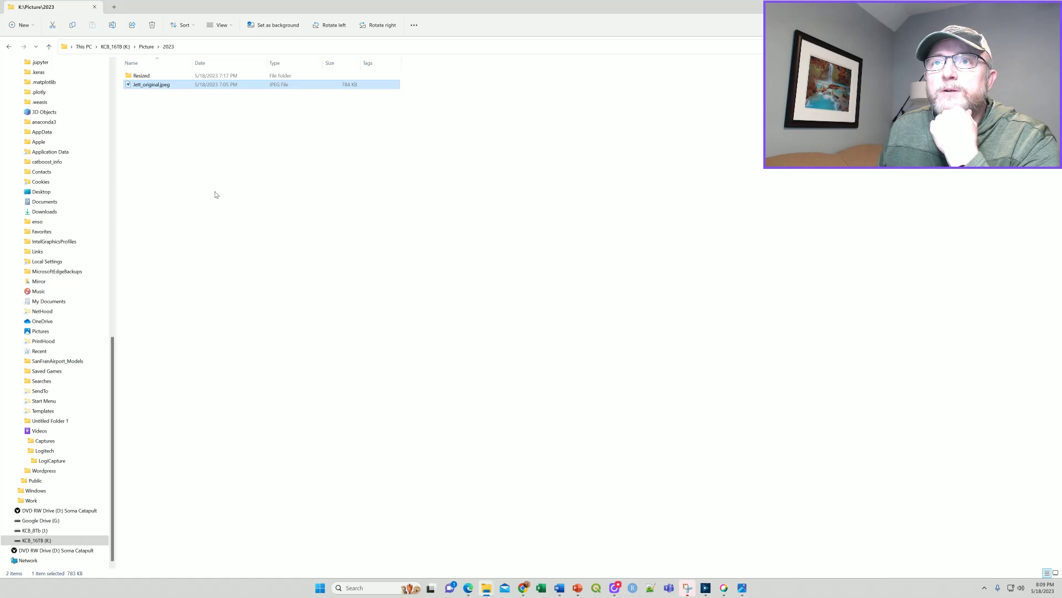
pyautogui.rightClick(185, 88)
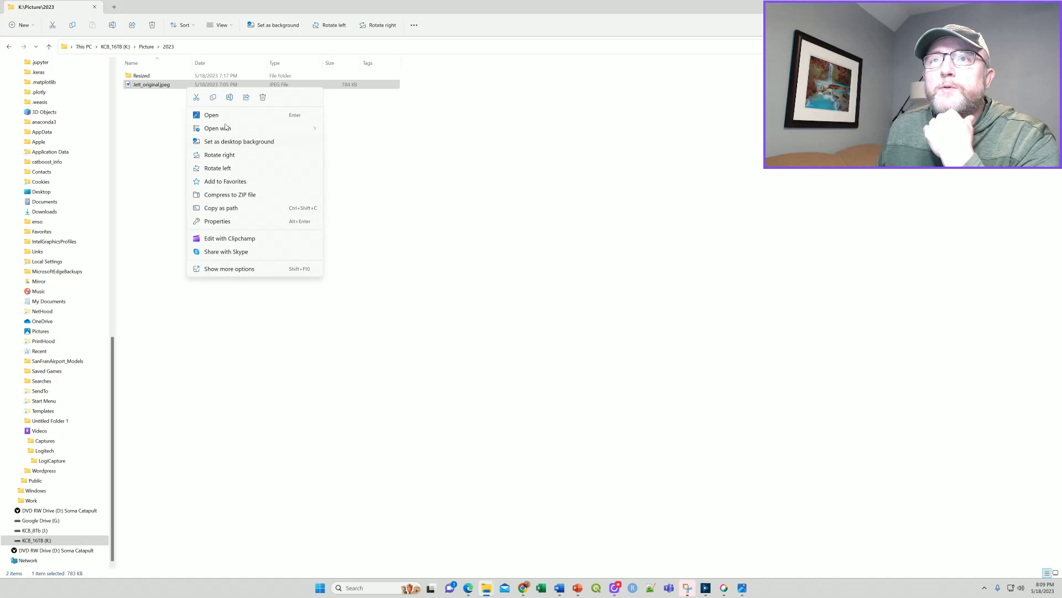
pyautogui.click(229, 269)
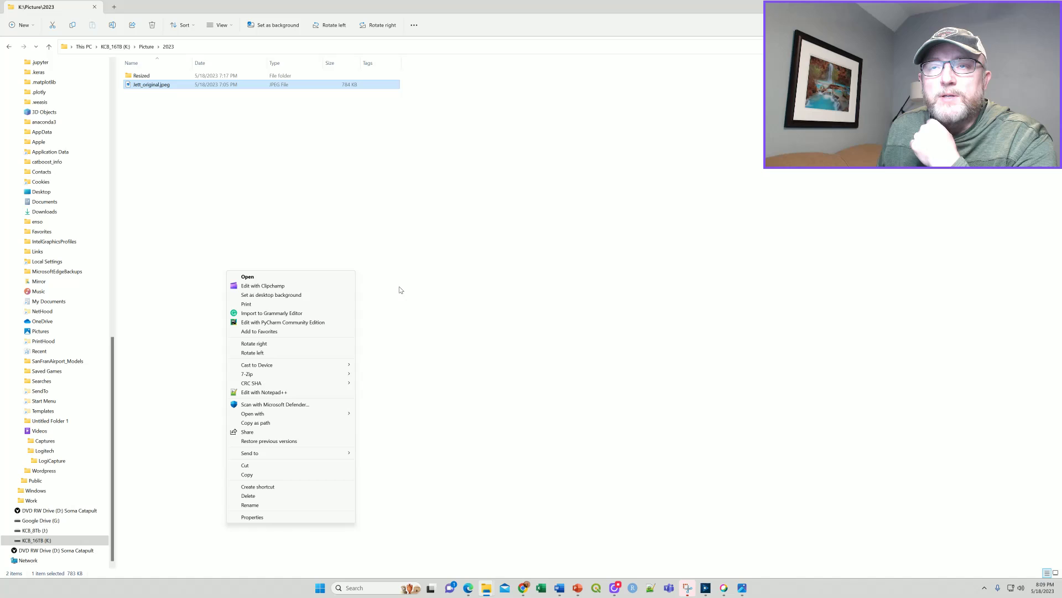
pyautogui.click(299, 212)
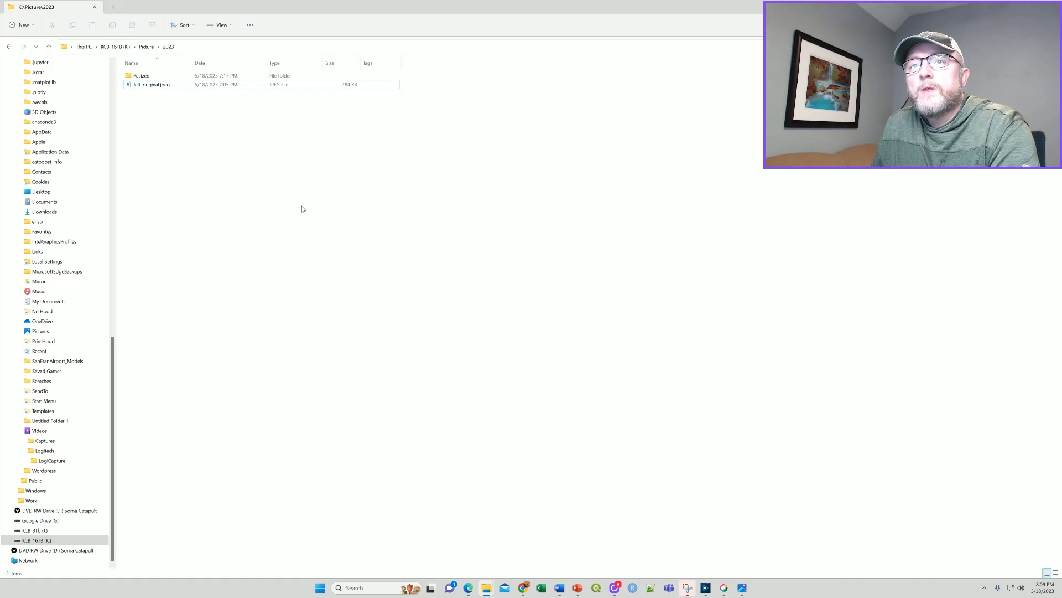
# Open Jett_original.jpeg in Photos and set a resize to width 7200 (7200 x 9404) at 100% quality.
pyautogui.doubleClick(161, 84)
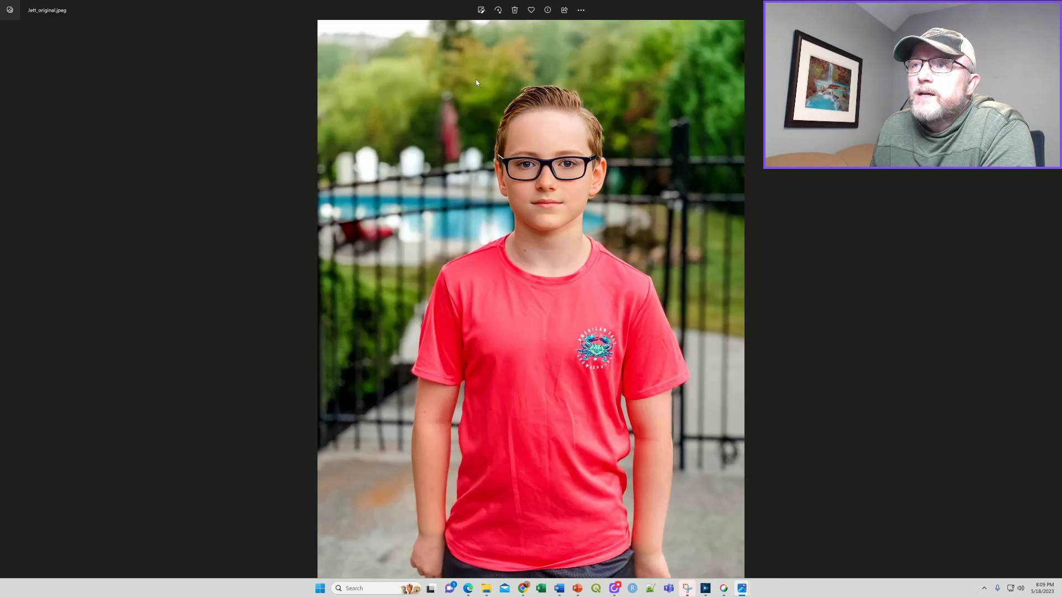
pyautogui.rightClick(464, 245)
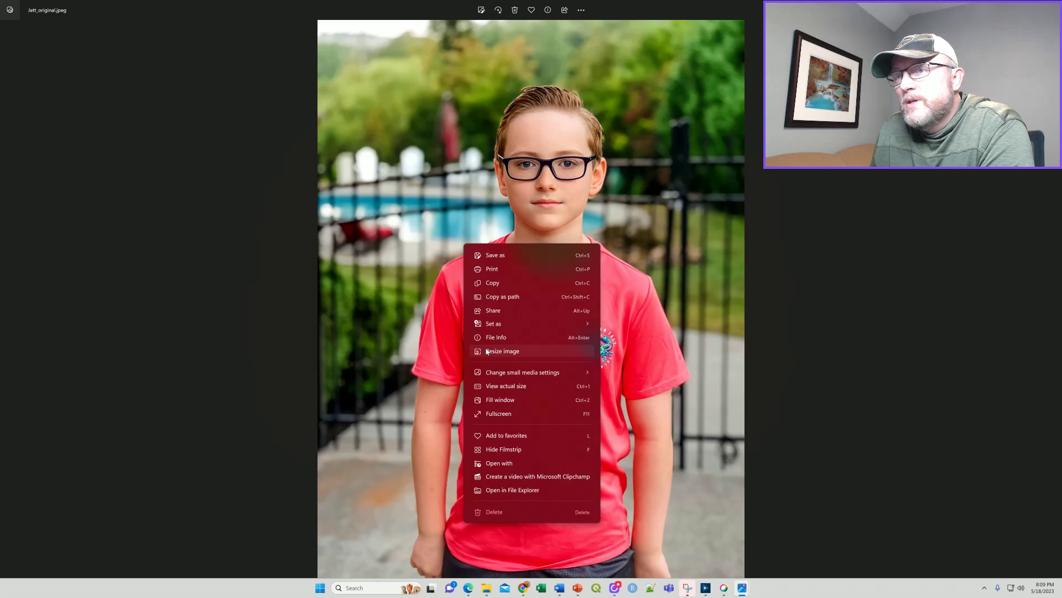
pyautogui.click(486, 351)
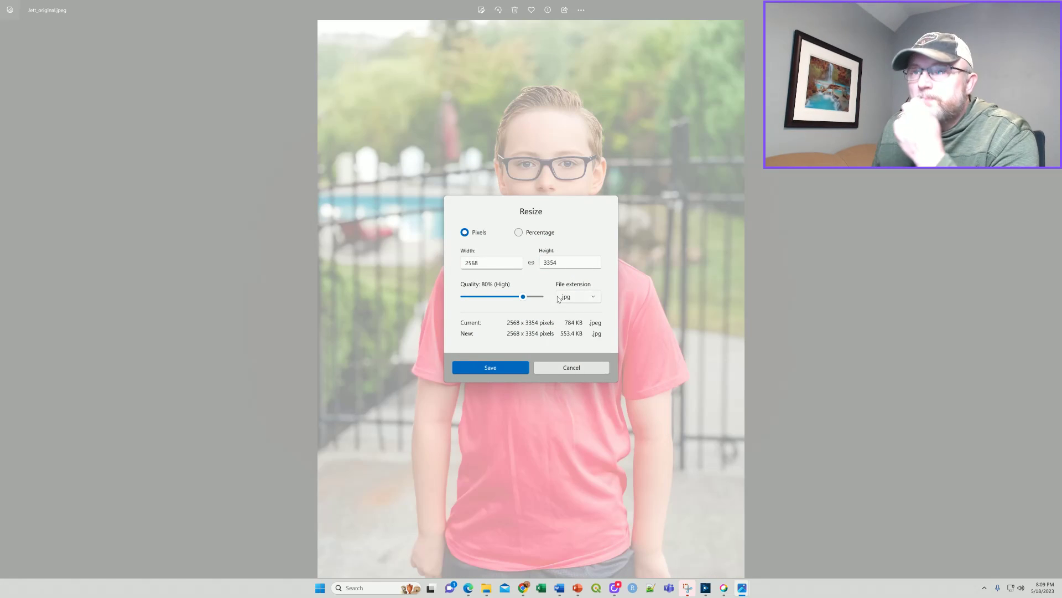
pyautogui.doubleClick(472, 262)
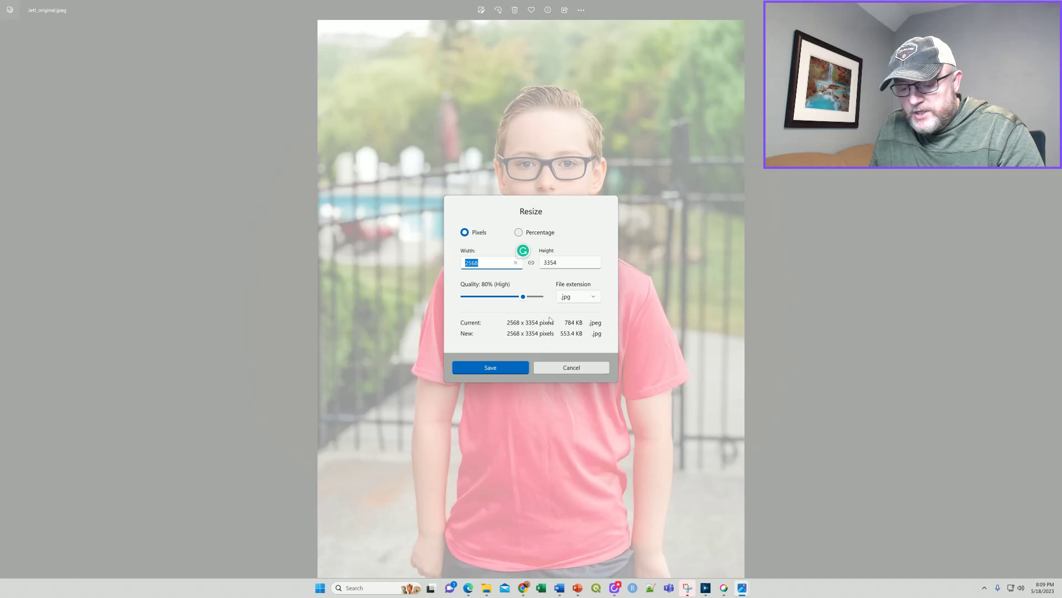
pyautogui.write('7200')
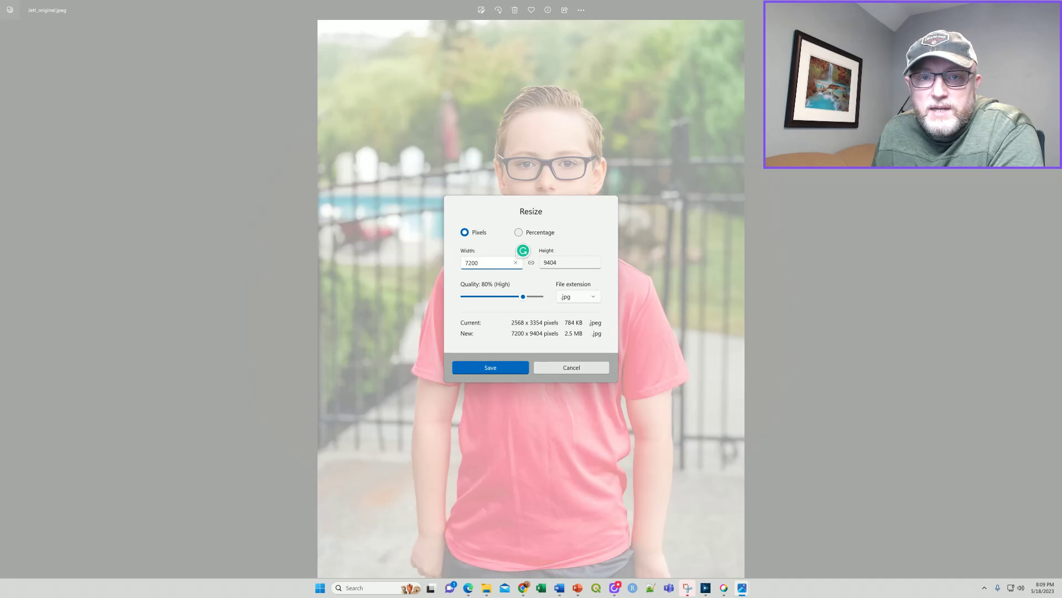
pyautogui.moveTo(523, 297); pyautogui.dragTo(541, 296)
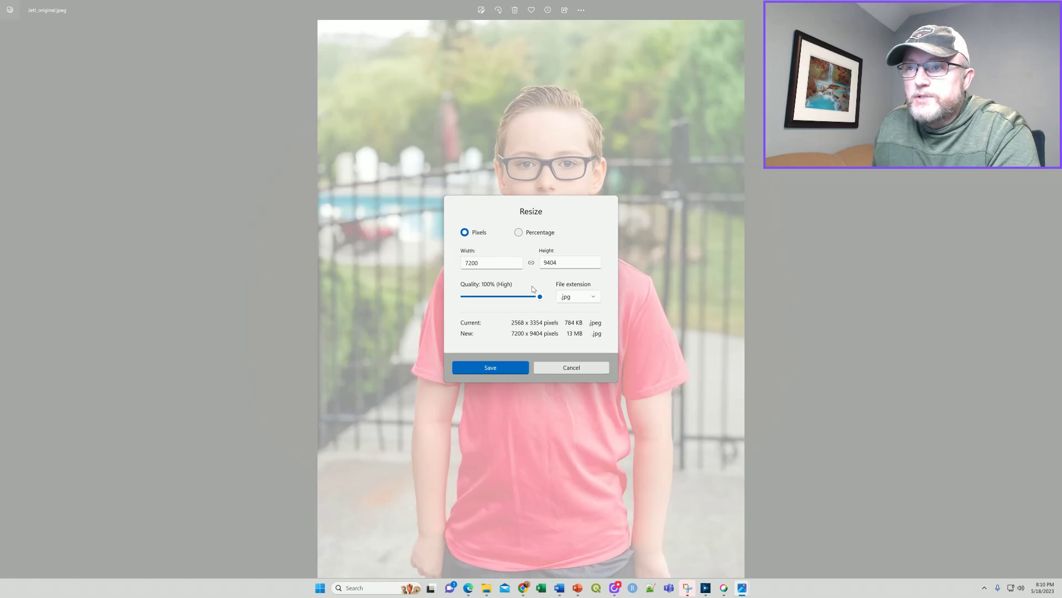
# Choose Picture > 2023 > Resized as the save location for the resized copy.
pyautogui.click(491, 368)
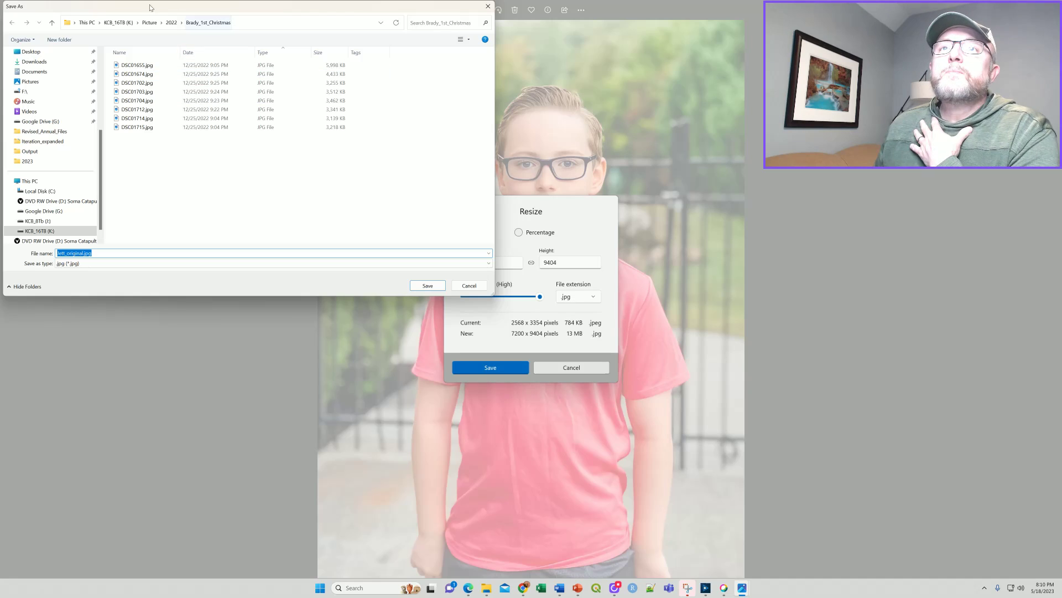
pyautogui.click(150, 25)
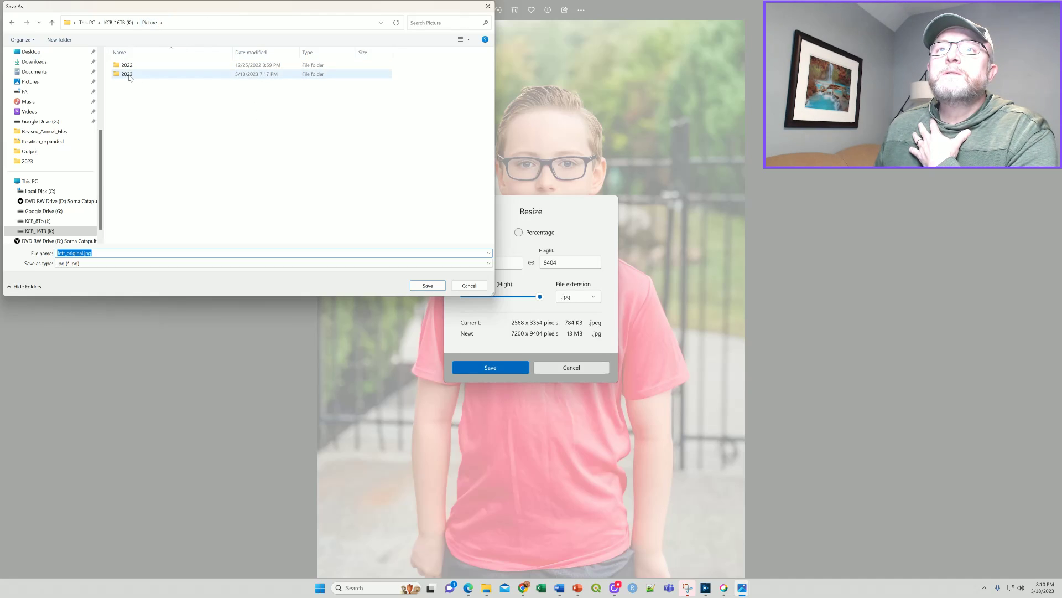
pyautogui.doubleClick(138, 76)
pyautogui.doubleClick(133, 75)
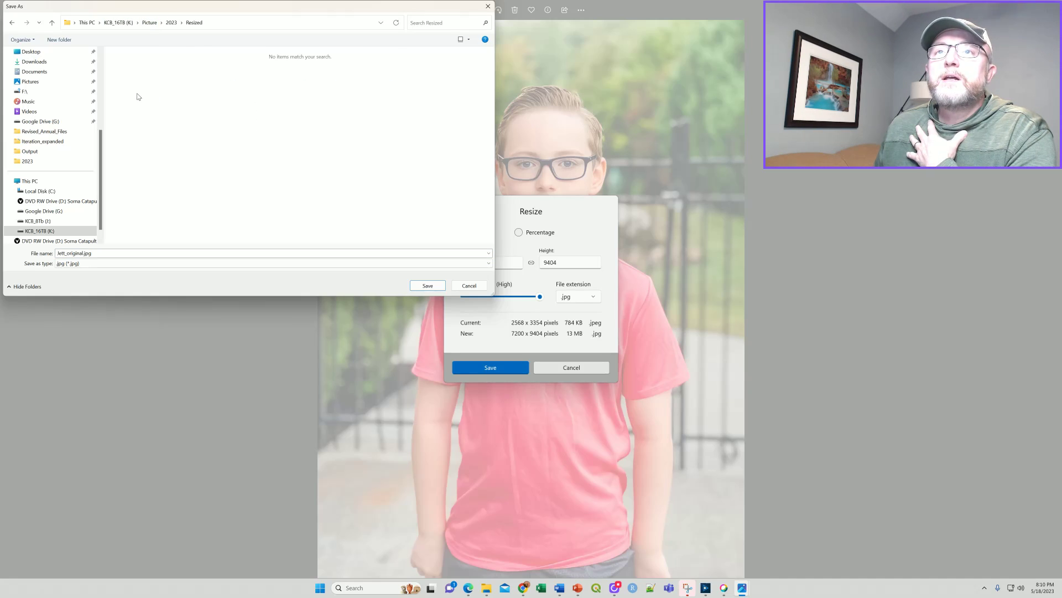
# Rename the file to Jett_resized.jpg and save it.
pyautogui.click(139, 253)
pyautogui.click(83, 253)
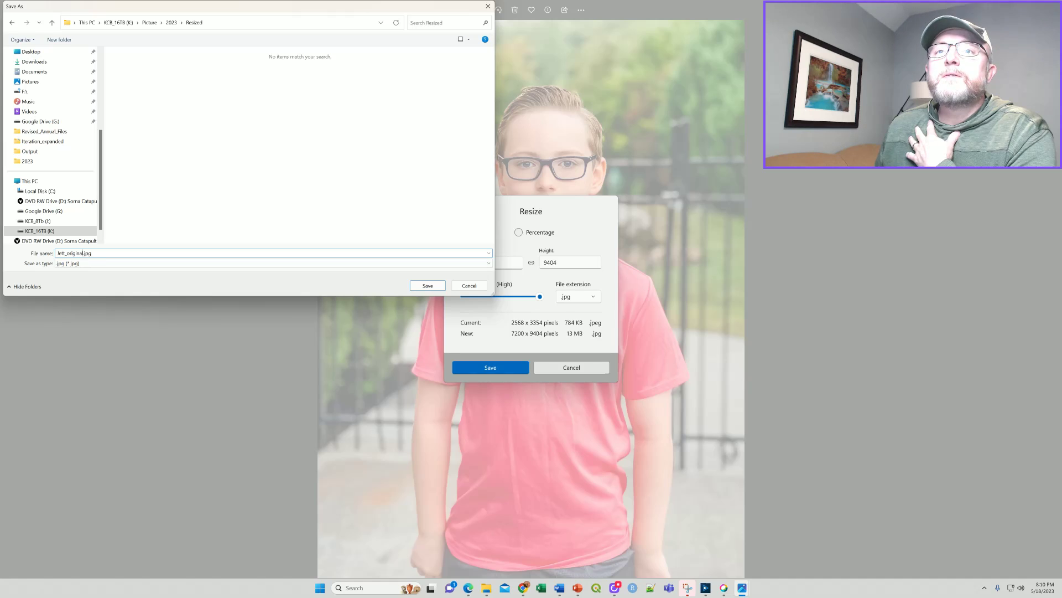
pyautogui.press('BackSpace')
pyautogui.press('BackSpace')
pyautogui.press('BackSpace')
pyautogui.press('BackSpace')
pyautogui.press('BackSpace')
pyautogui.press('BackSpace')
pyautogui.press('BackSpace')
pyautogui.press('BackSpace')
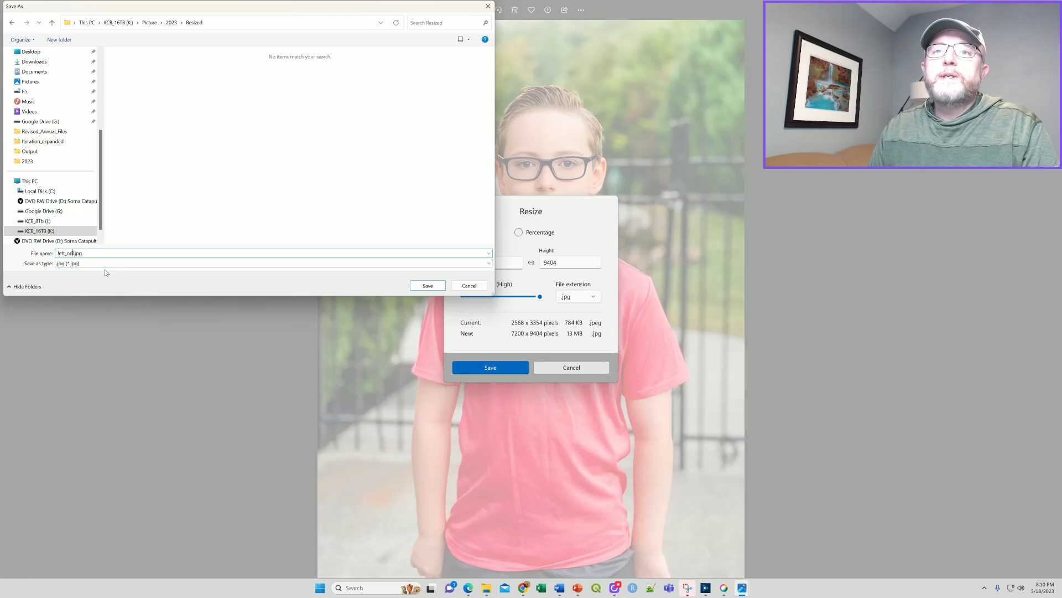
pyautogui.write('re')
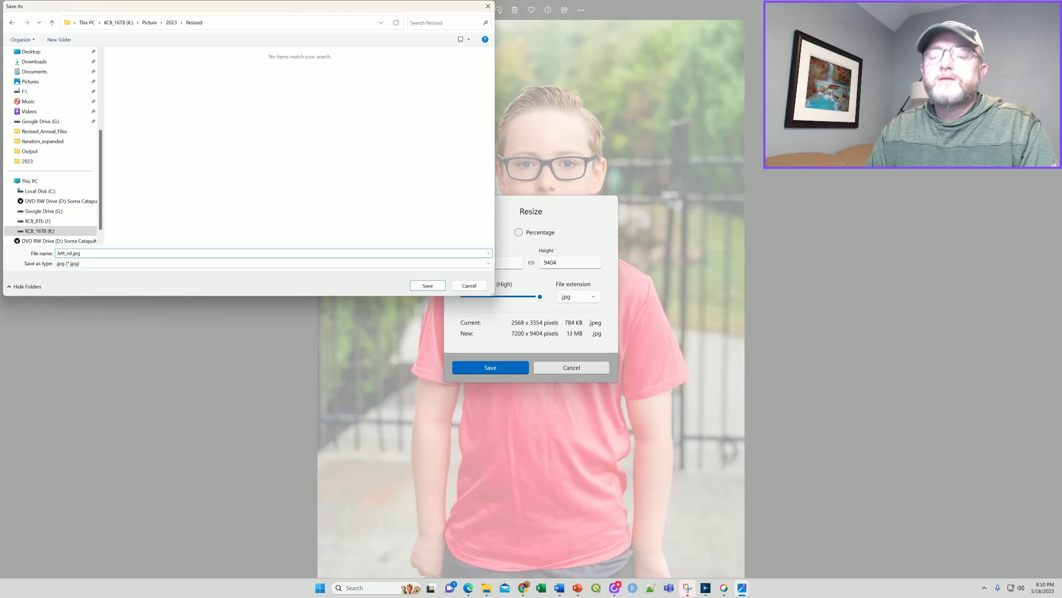
pyautogui.write('sized')
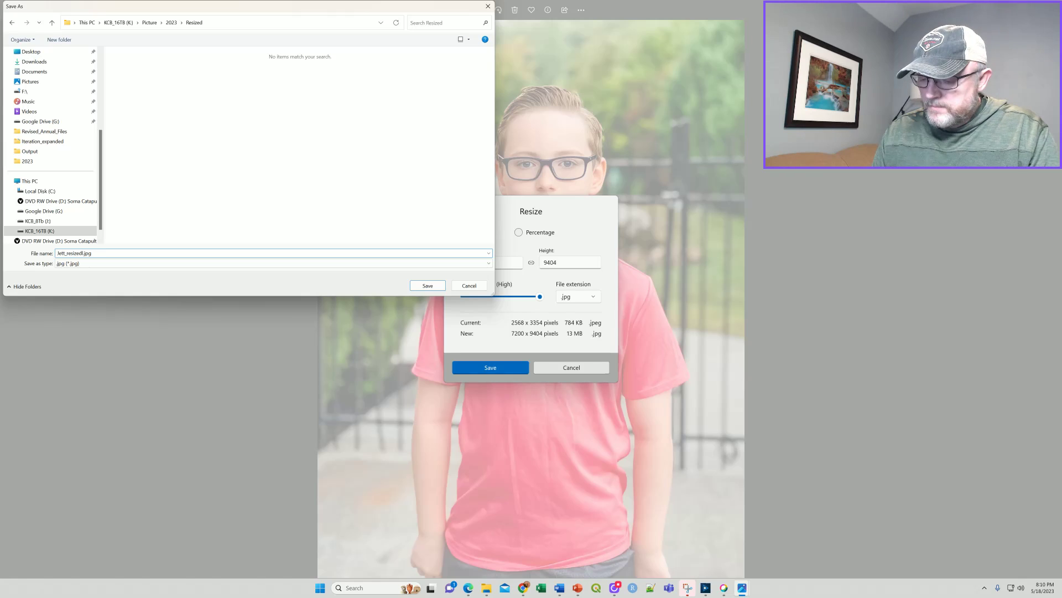
pyautogui.press('Return')
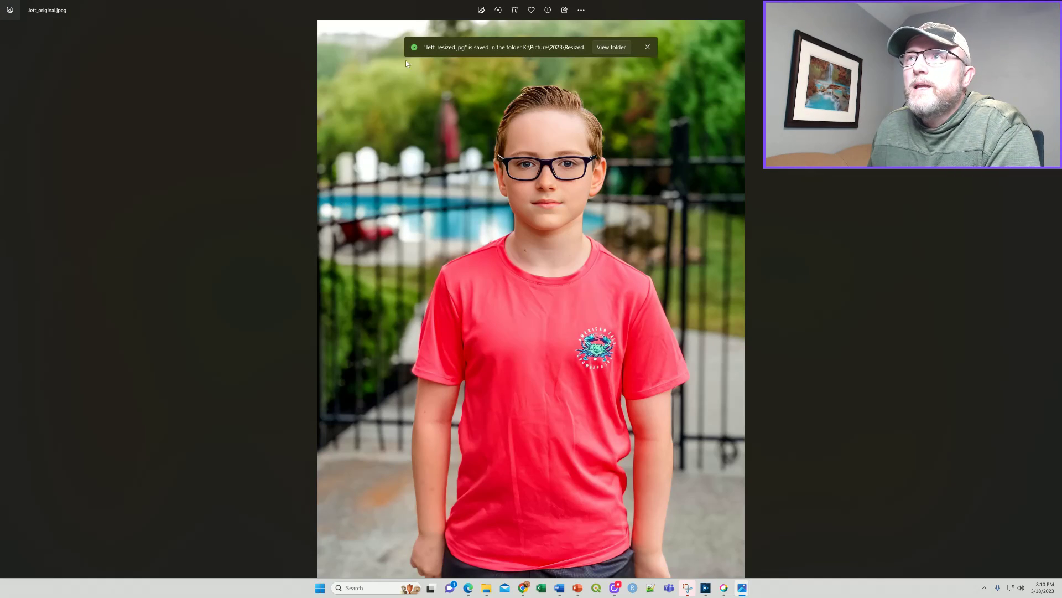
# Open Jett_resized.jpg from the Resized folder, zoom and pan over the boy's face, then close it.
pyautogui.click(612, 47)
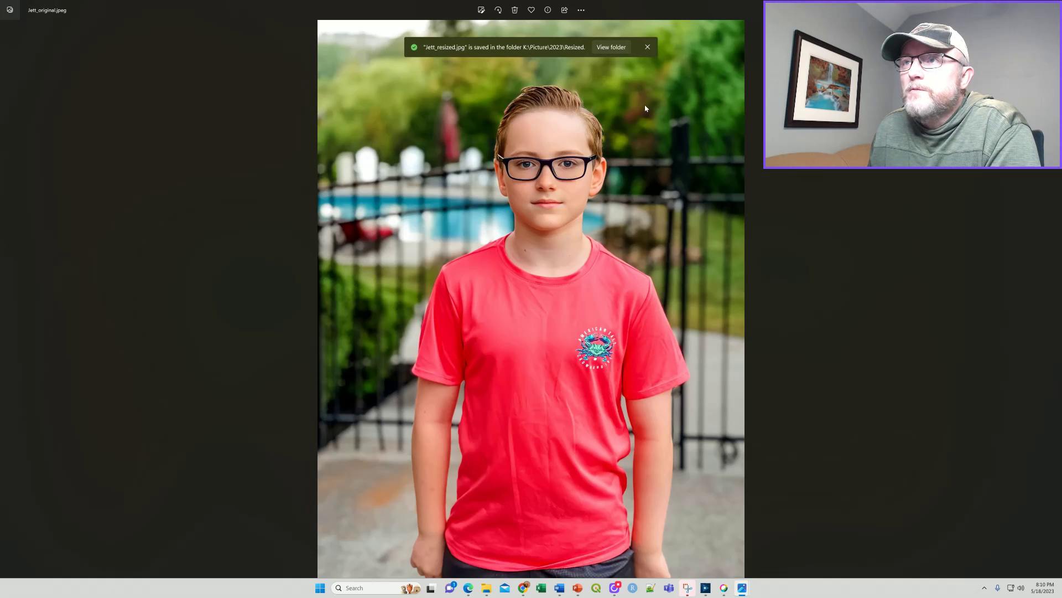
pyautogui.click(1016, 323)
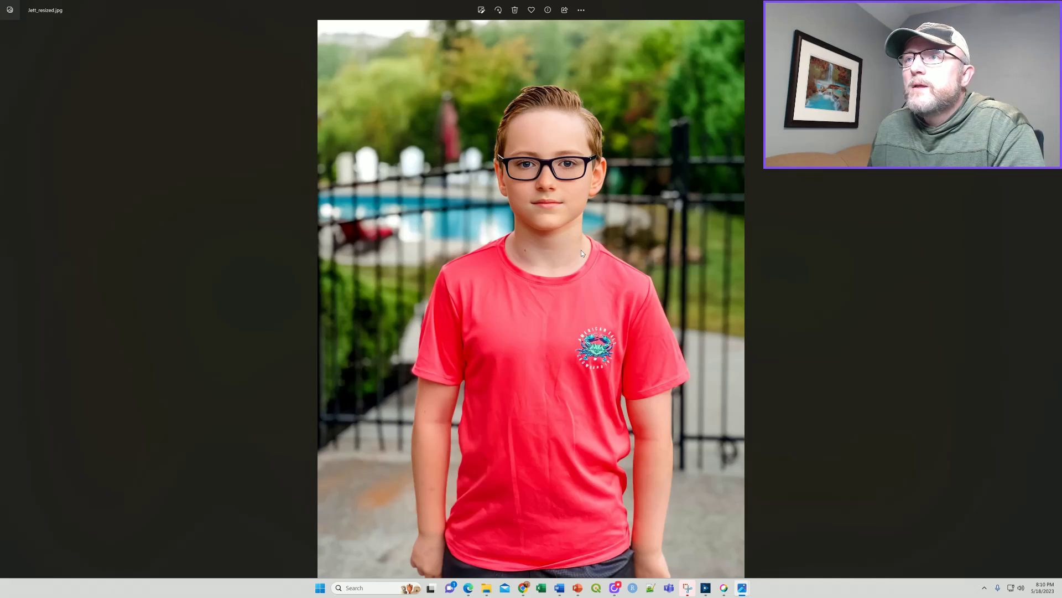
pyautogui.scroll(6, 567, 194)
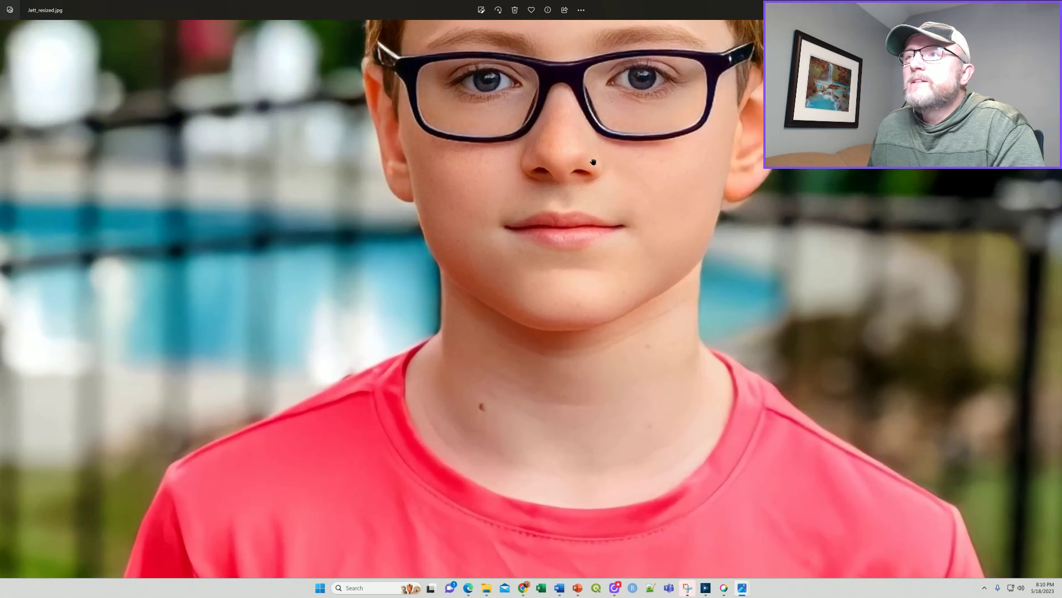
pyautogui.moveTo(568, 202); pyautogui.dragTo(530, 359)
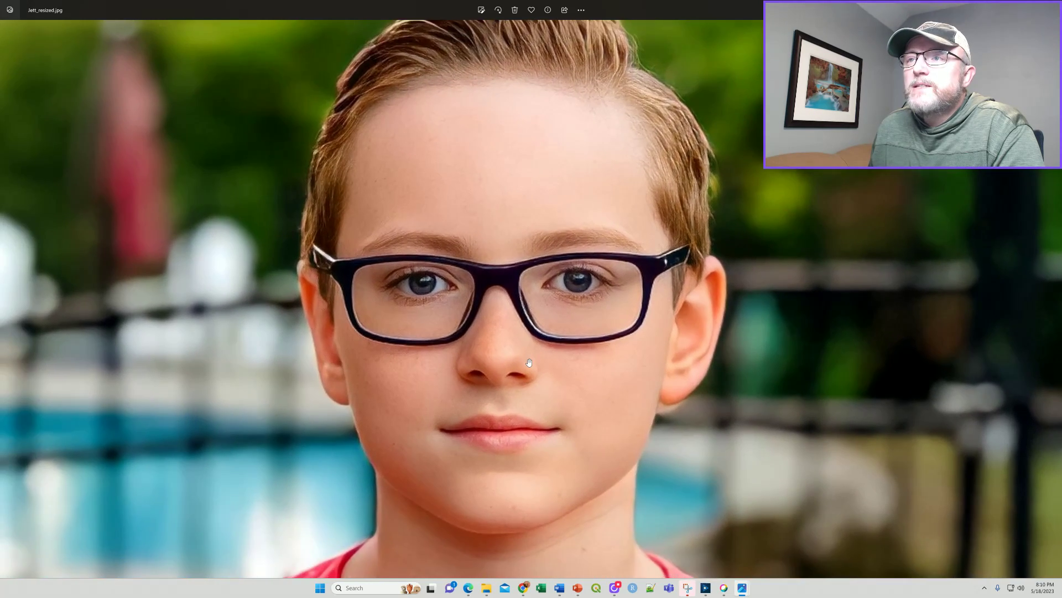
pyautogui.scroll(3, 530, 359)
pyautogui.scroll(-3, 522, 344)
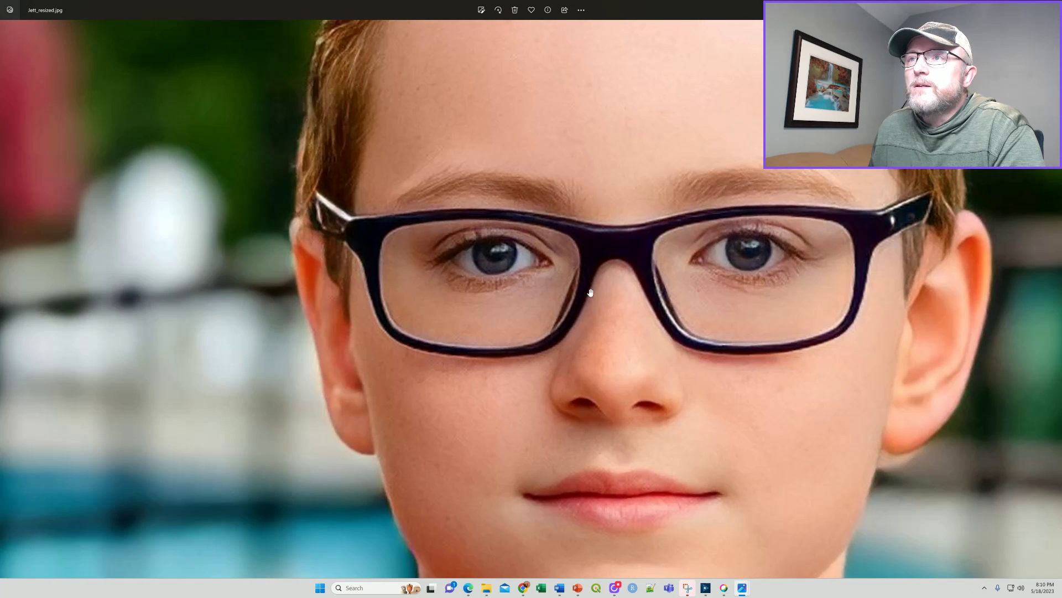
pyautogui.scroll(-4, 610, 314)
pyautogui.scroll(-1, 610, 311)
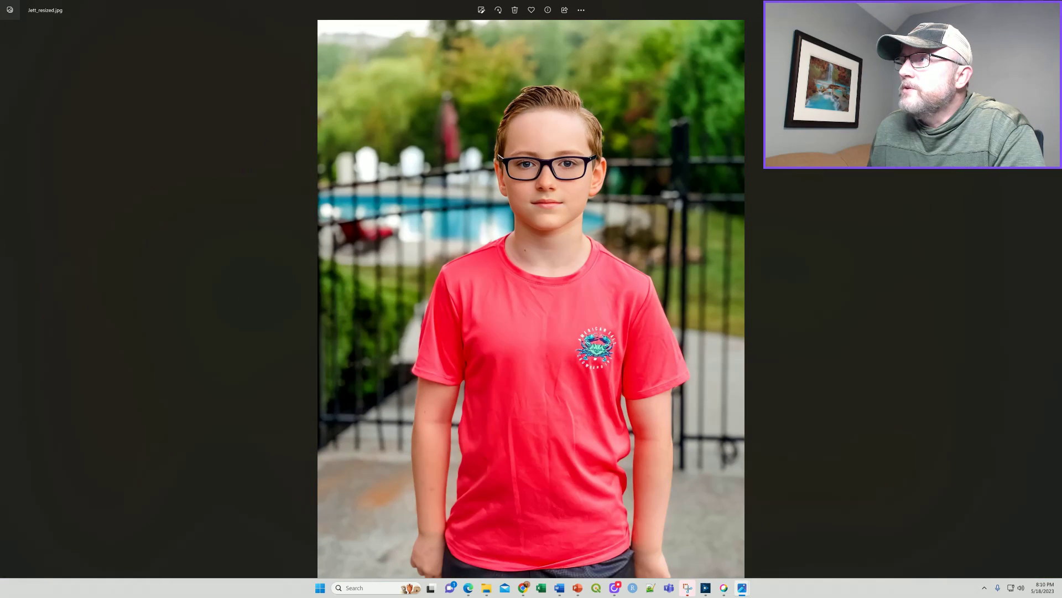
pyautogui.hotkey('alt', 'F4')
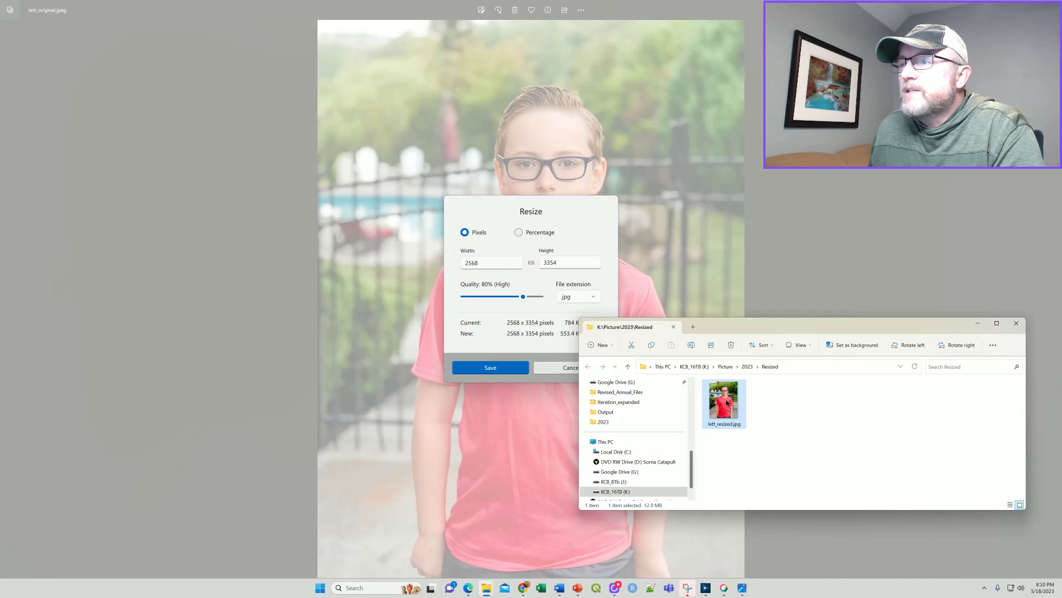
# Verify Jett_resized.jpg is 7200 x 9404 pixels at 72 dpi, then dismiss the leftover Resize settings.
pyautogui.rightClick(727, 404)
pyautogui.click(750, 344)
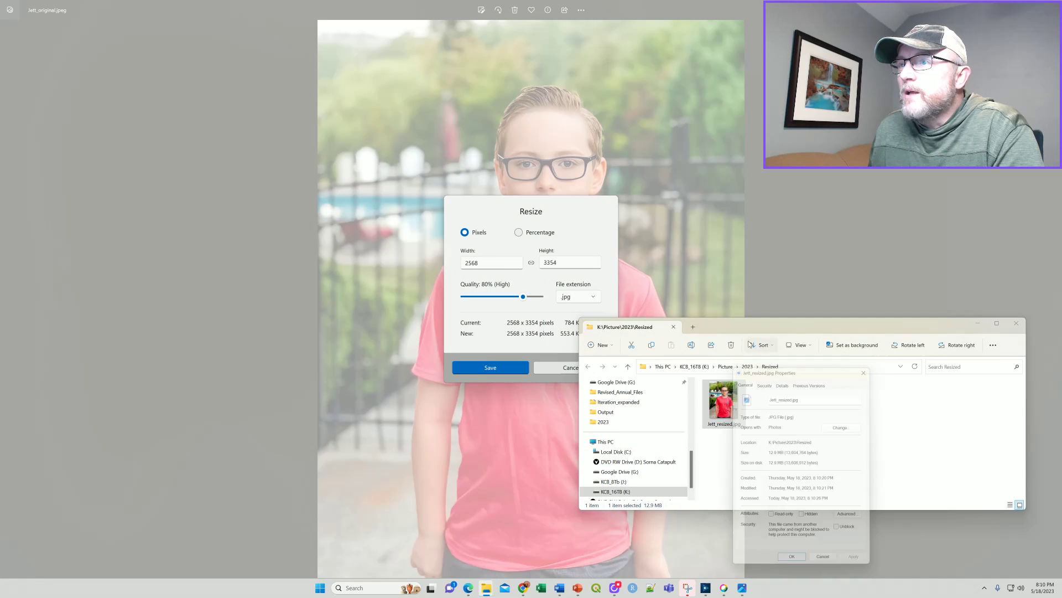
pyautogui.click(783, 379)
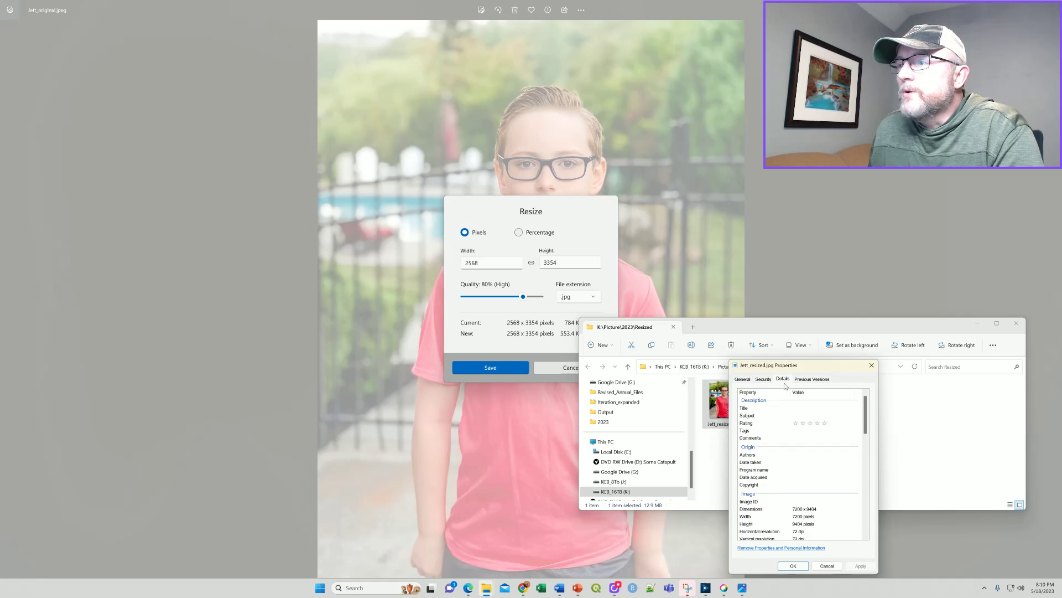
pyautogui.moveTo(778, 365); pyautogui.dragTo(356, 140)
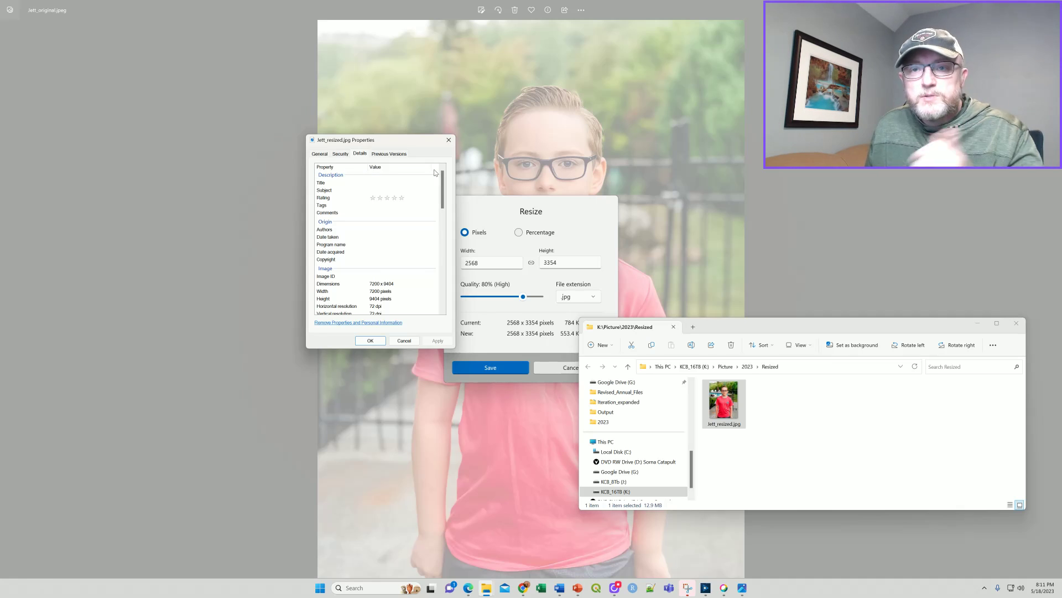
pyautogui.click(449, 140)
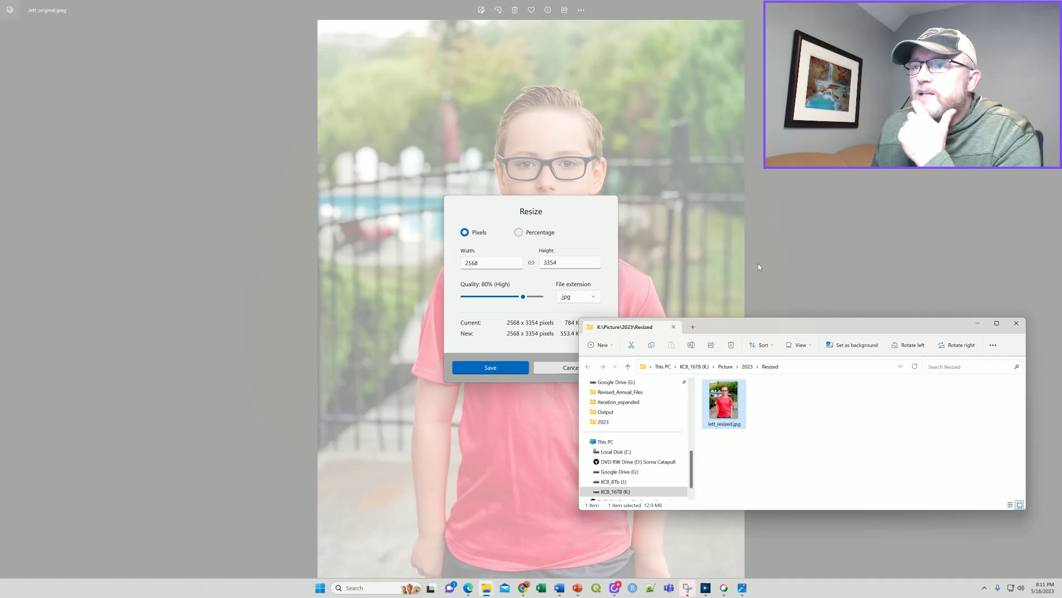
pyautogui.click(553, 367)
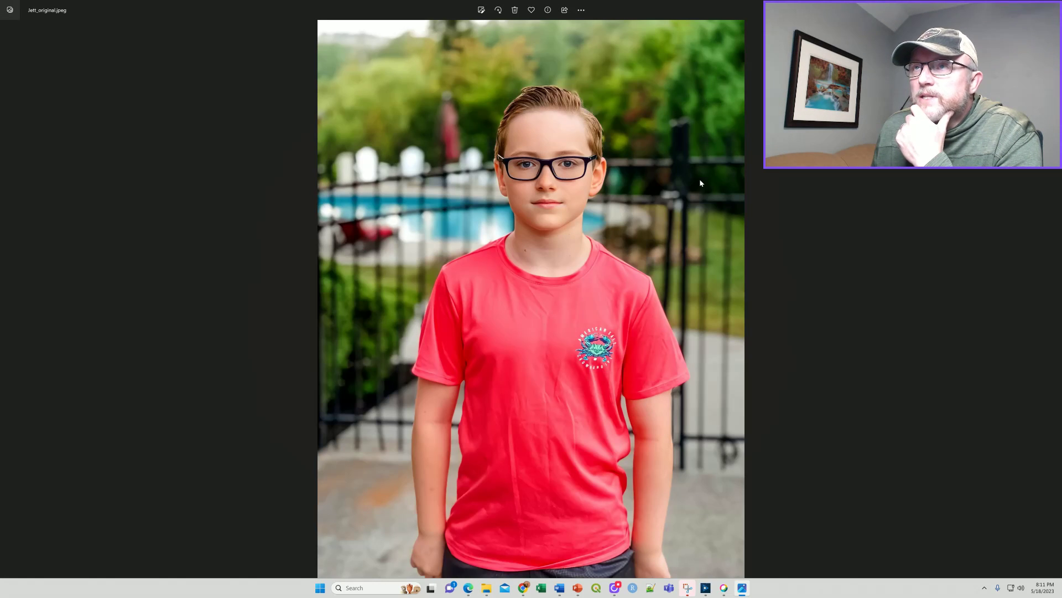